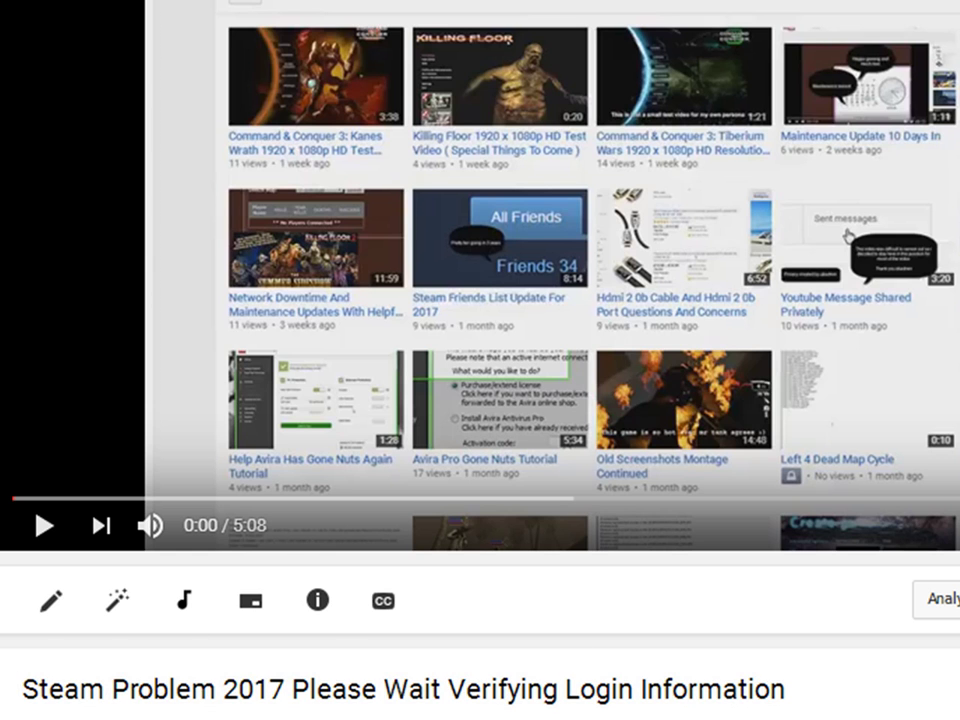
# Read the top comment on the Steam login problem video, covering junk file cleanup and Steam registry entries.
pyautogui.scroll(-10, 480, 360)
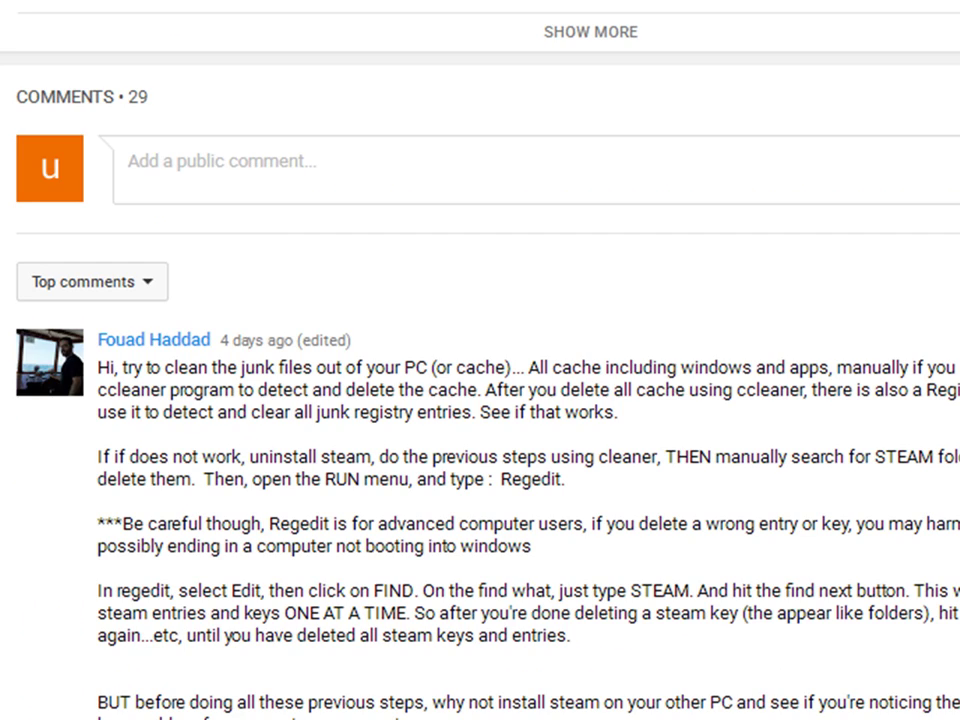
pyautogui.scroll(-4, 480, 360)
pyautogui.scroll(3, 480, 360)
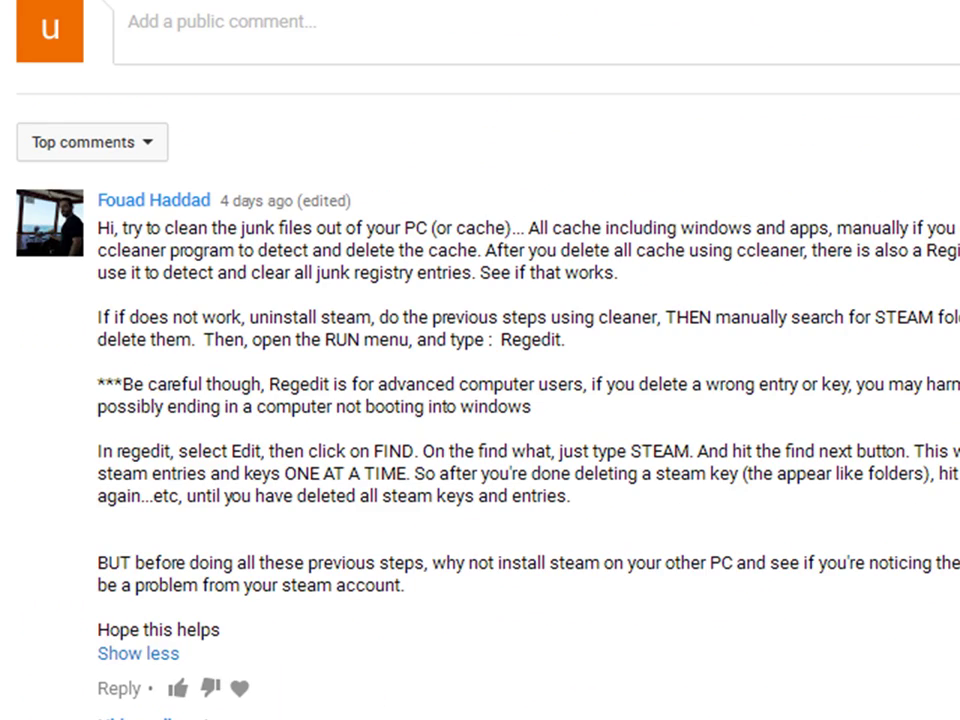
pyautogui.scroll(-1, 480, 360)
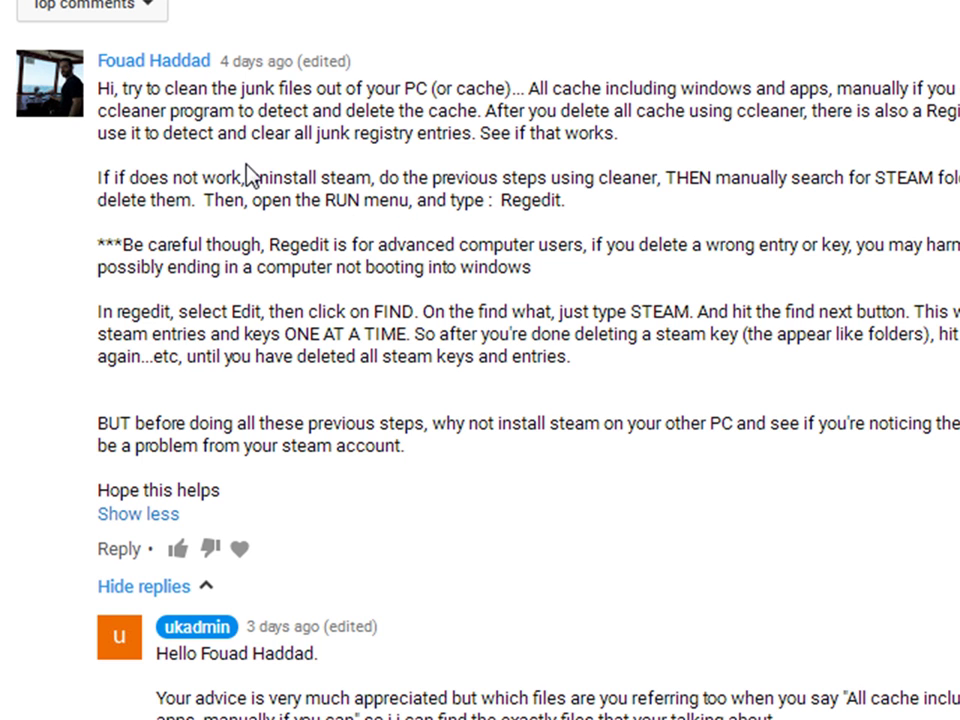
pyautogui.scroll(-4, 410, 220)
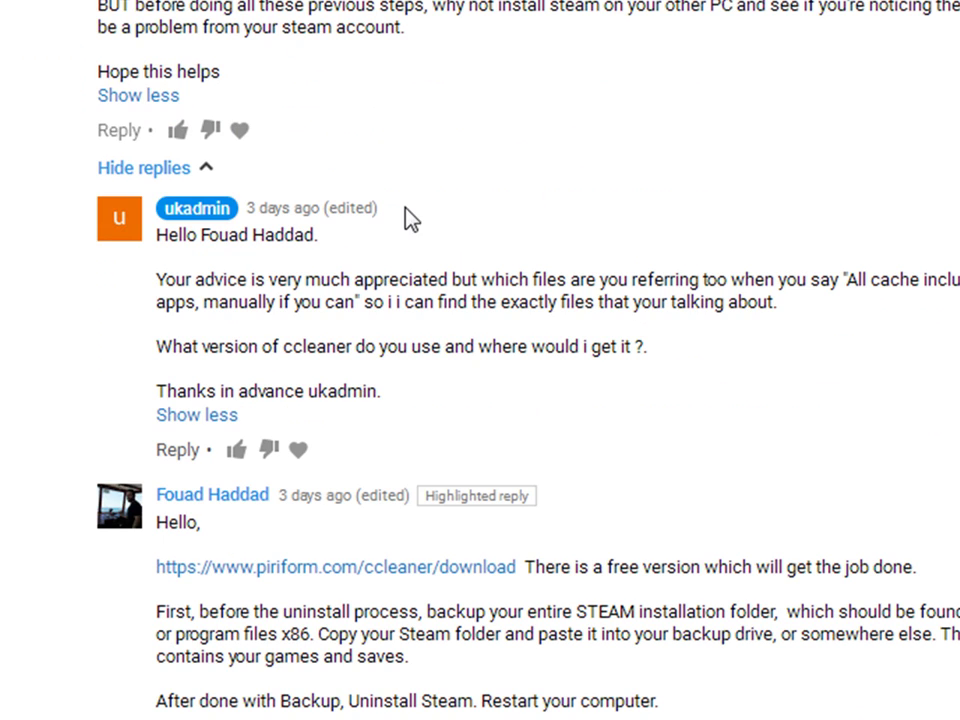
pyautogui.scroll(4, 634, 212)
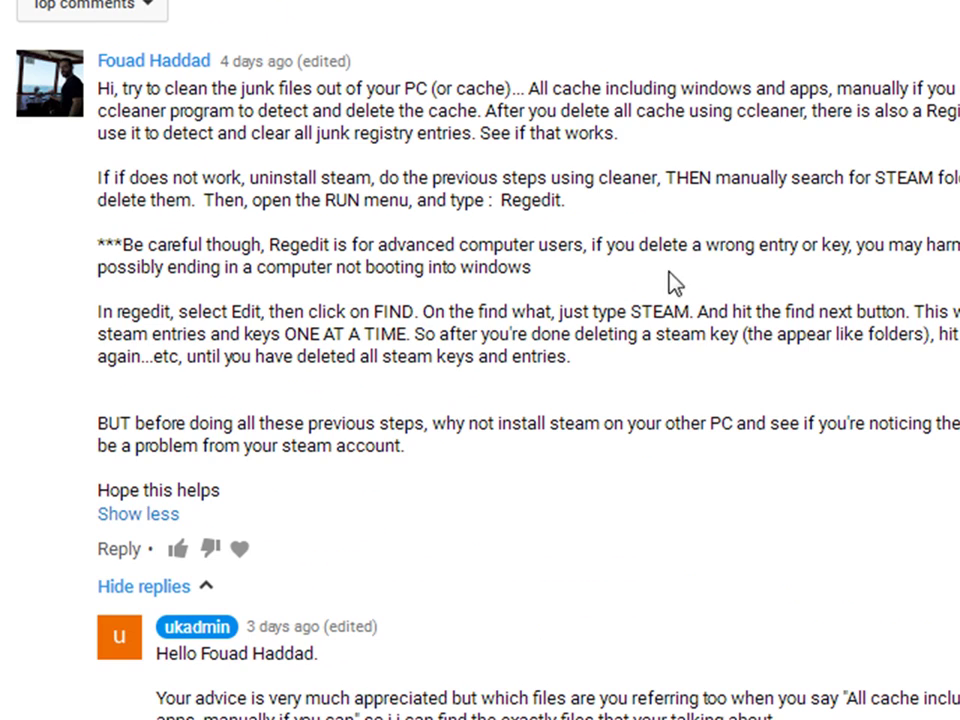
# Review the highlighted reply's instructions for CCleaner, manual Steam cache removal and registry cleanup.
pyautogui.scroll(-4, 665, 283)
pyautogui.scroll(-7, 662, 285)
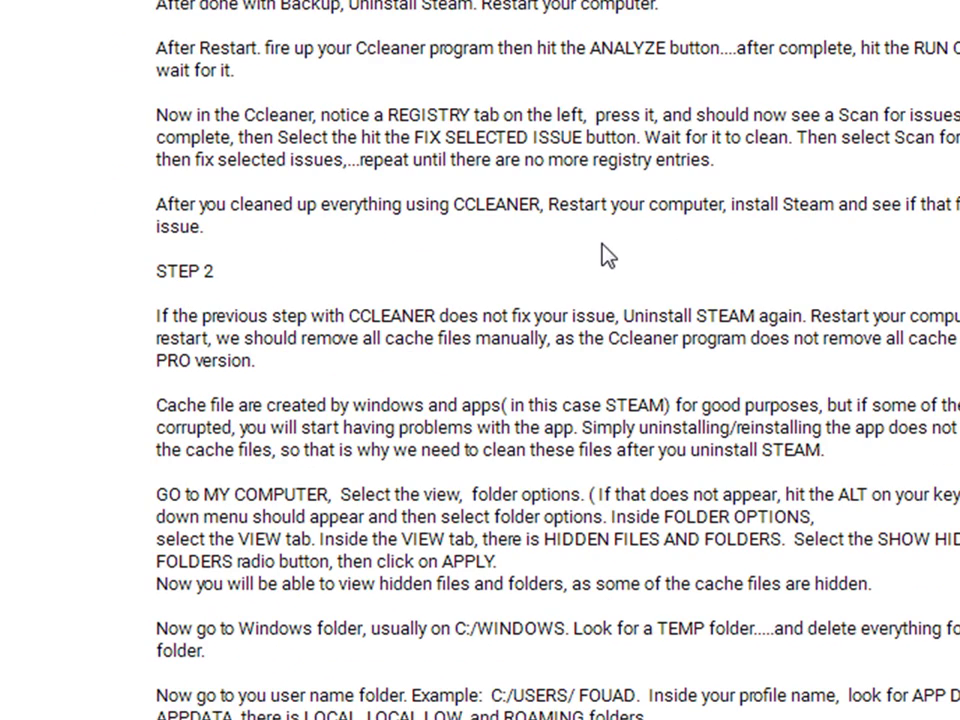
pyautogui.scroll(-3, 422, 266)
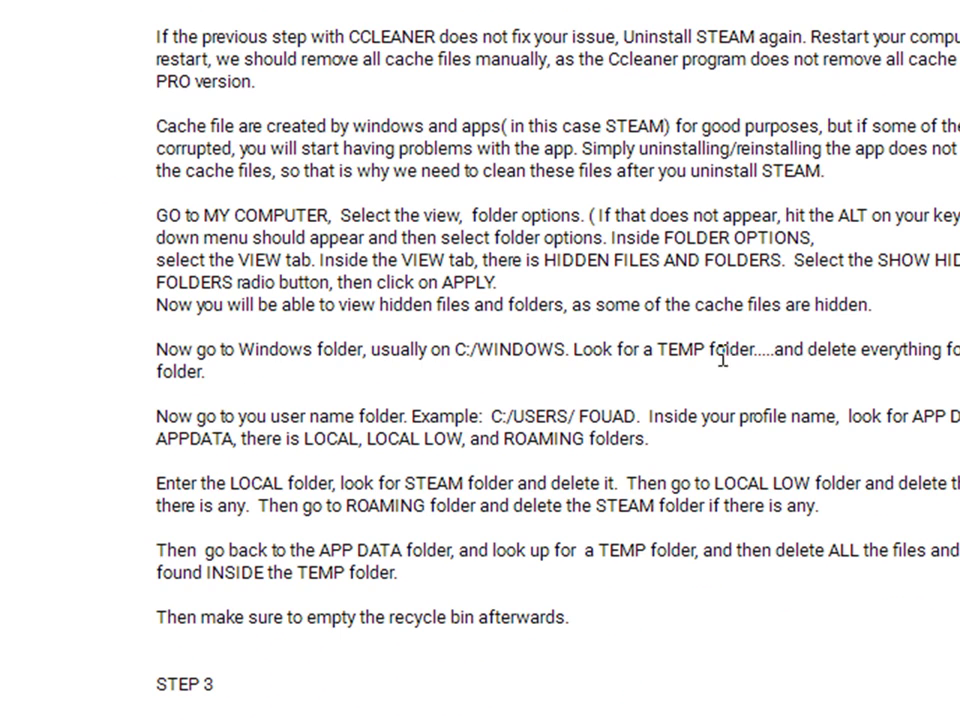
pyautogui.scroll(4, 720, 350)
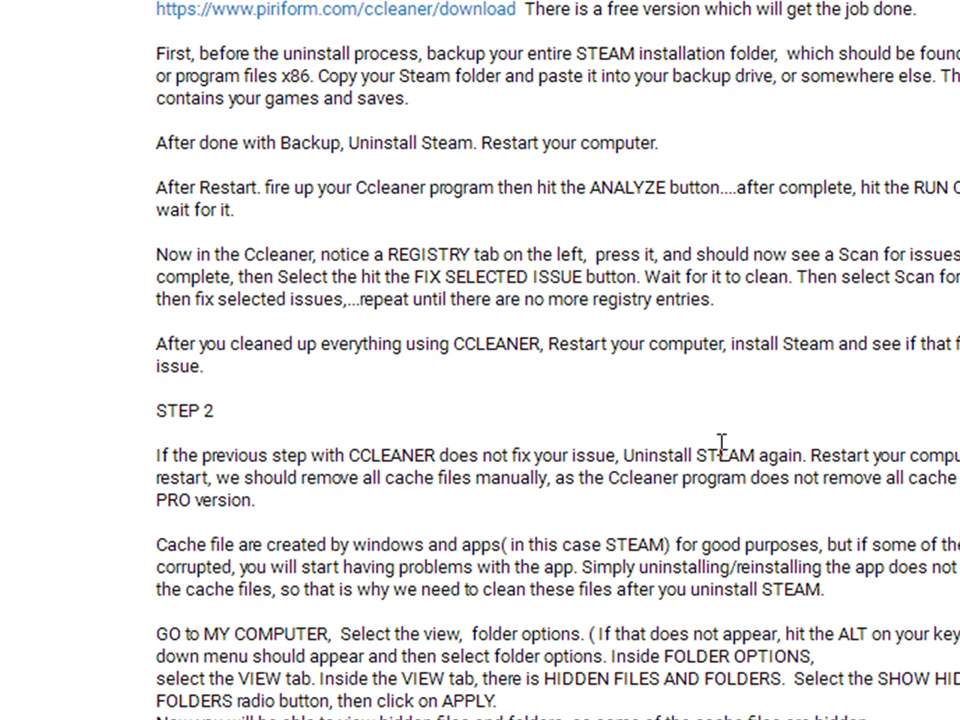
pyautogui.scroll(-3, 808, 510)
pyautogui.scroll(-3, 810, 515)
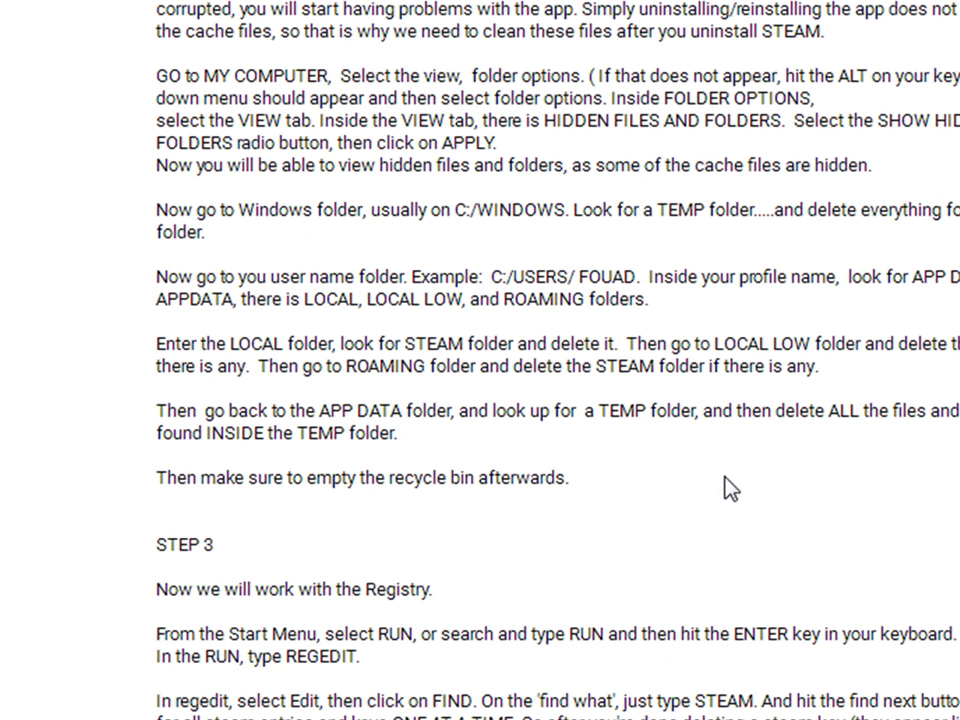
pyautogui.scroll(-2, 720, 472)
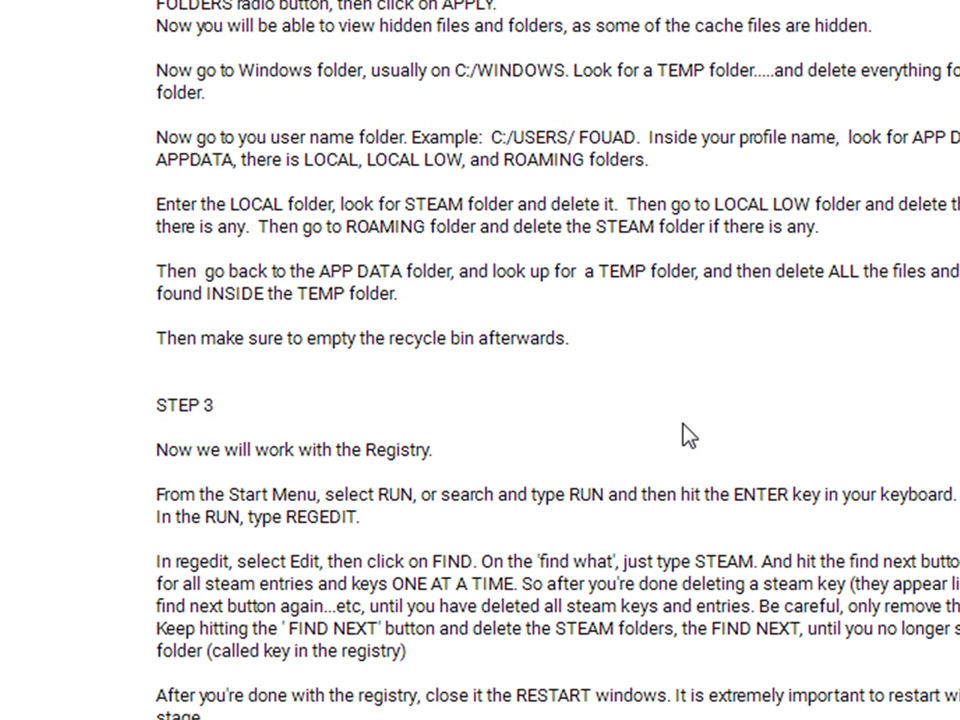
pyautogui.scroll(-4, 579, 375)
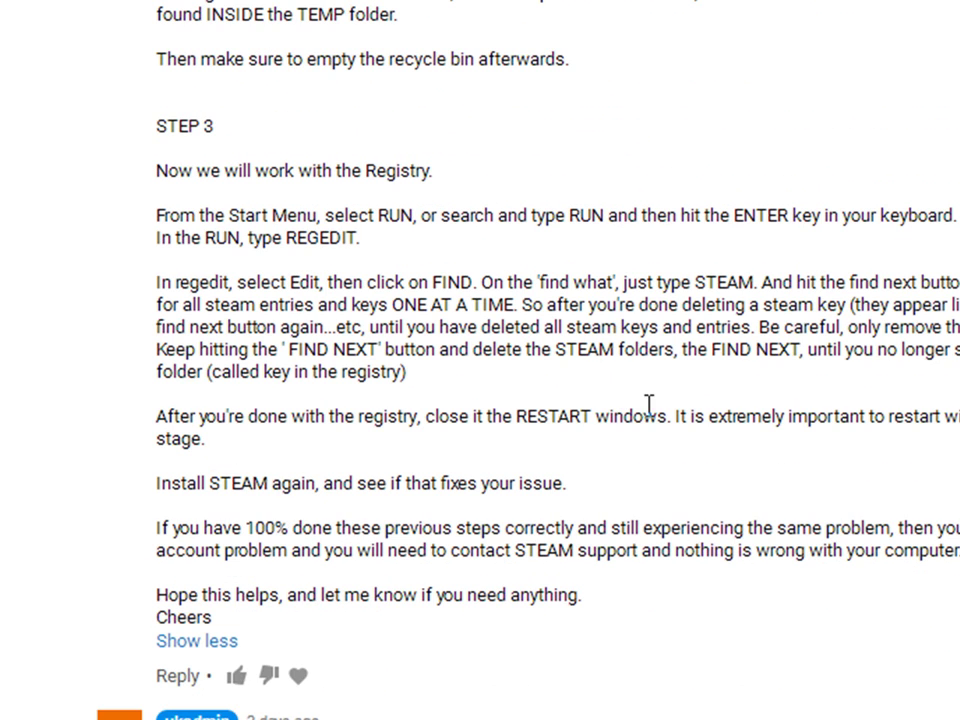
# Read the channel owner's follow-up replies reporting progress through the recommended cleanup steps.
pyautogui.scroll(-6, 649, 412)
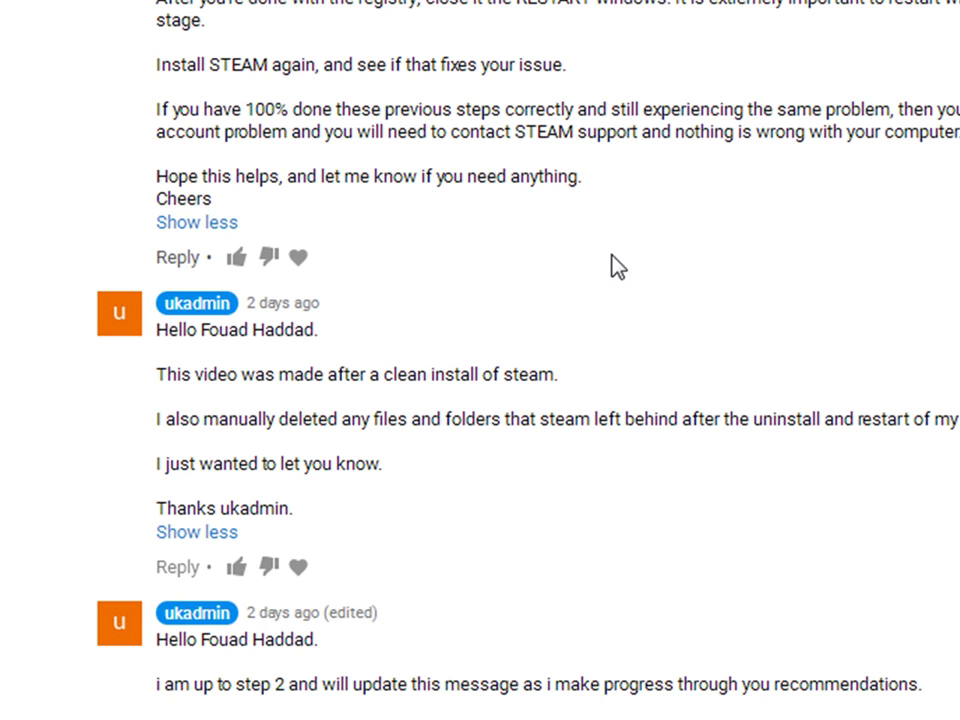
pyautogui.scroll(-8, 553, 249)
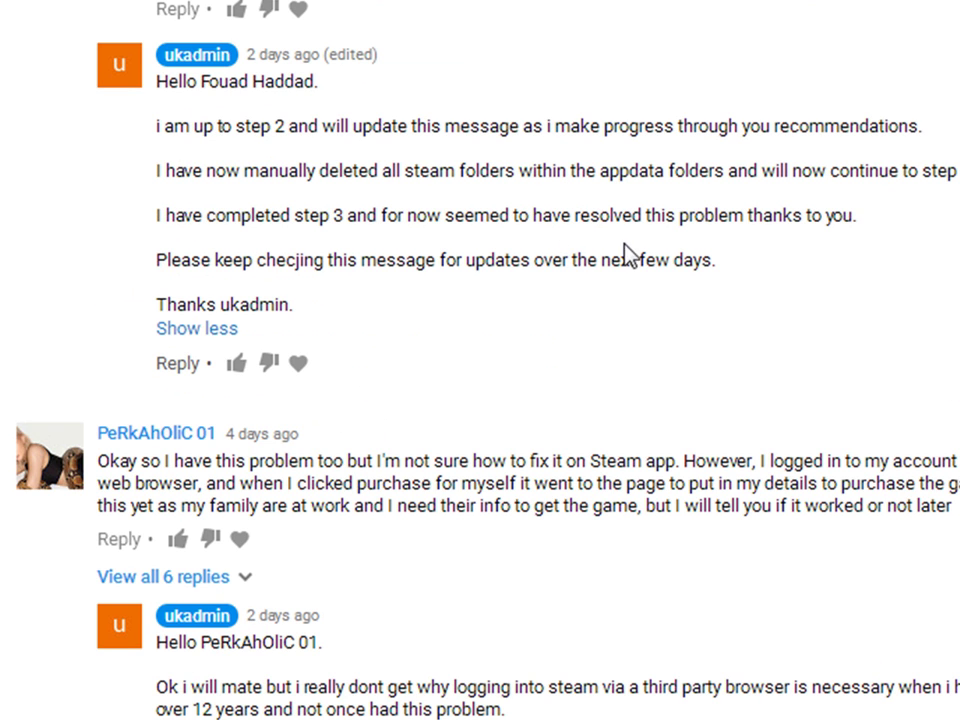
pyautogui.scroll(8, 822, 237)
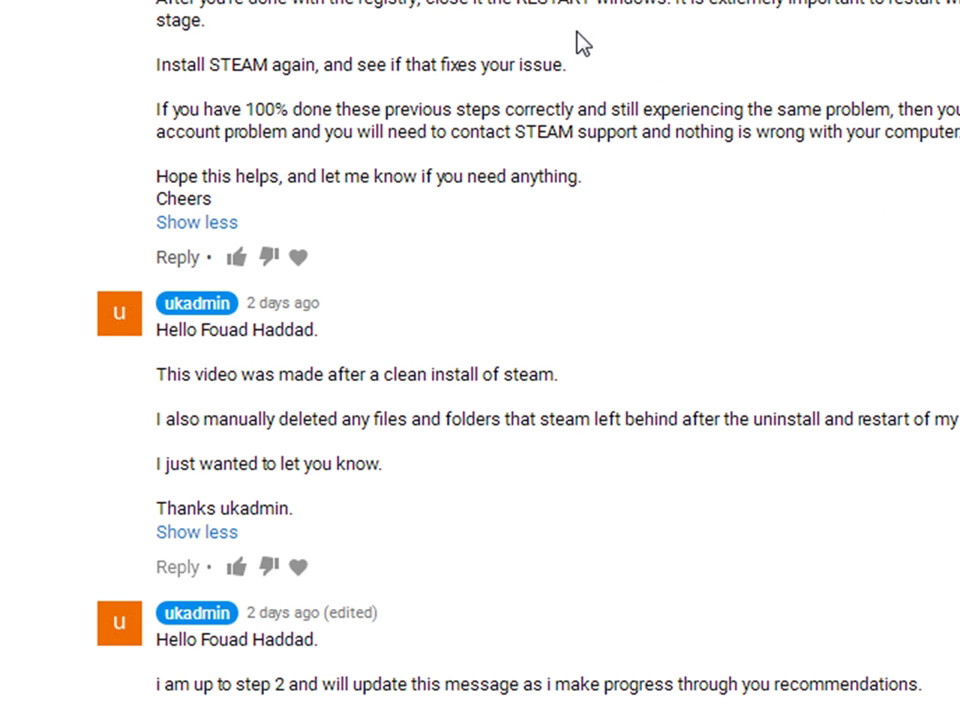
pyautogui.scroll(-3, 580, 42)
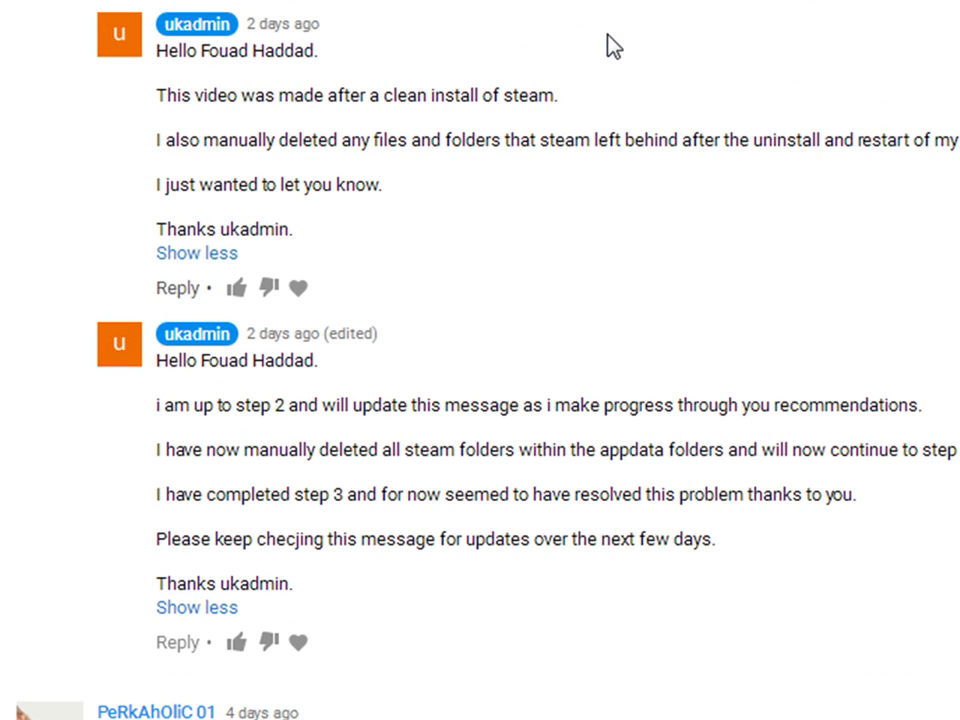
pyautogui.scroll(5, 609, 32)
pyautogui.scroll(-8, 610, 36)
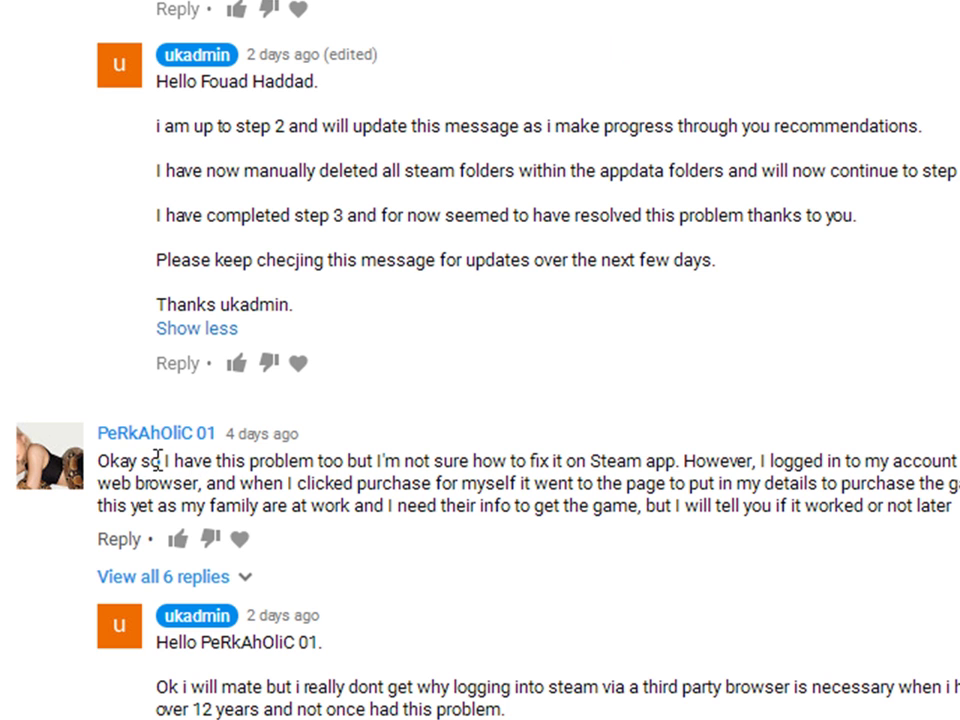
# Look over the other viewers' comments about the Steam problem and return past the cleanup instructions.
pyautogui.moveTo(62, 479)
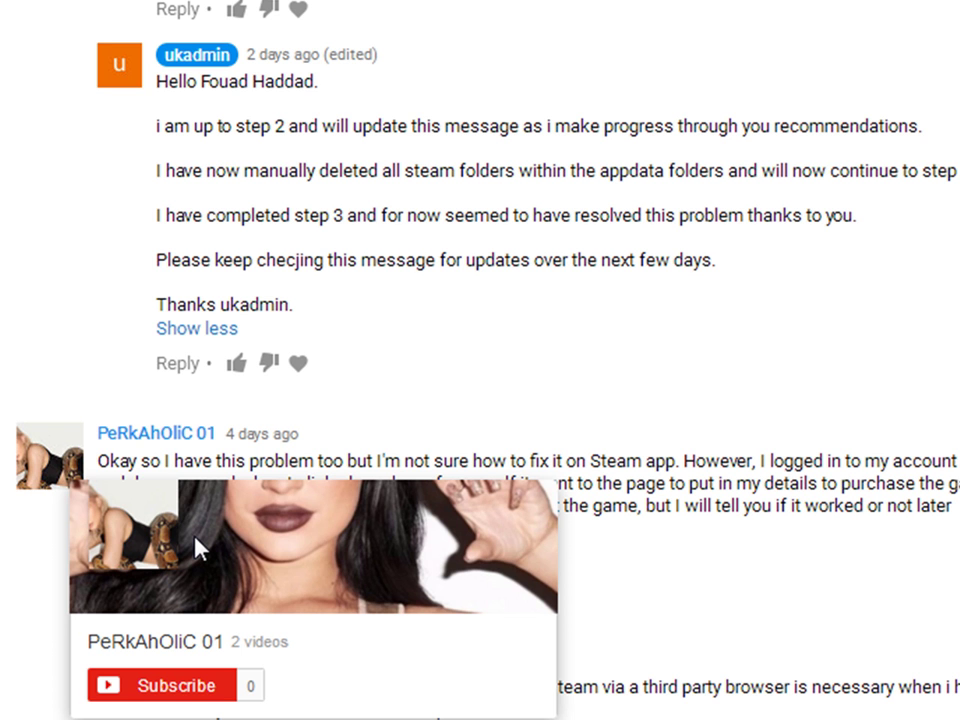
pyautogui.scroll(-6, 38, 428)
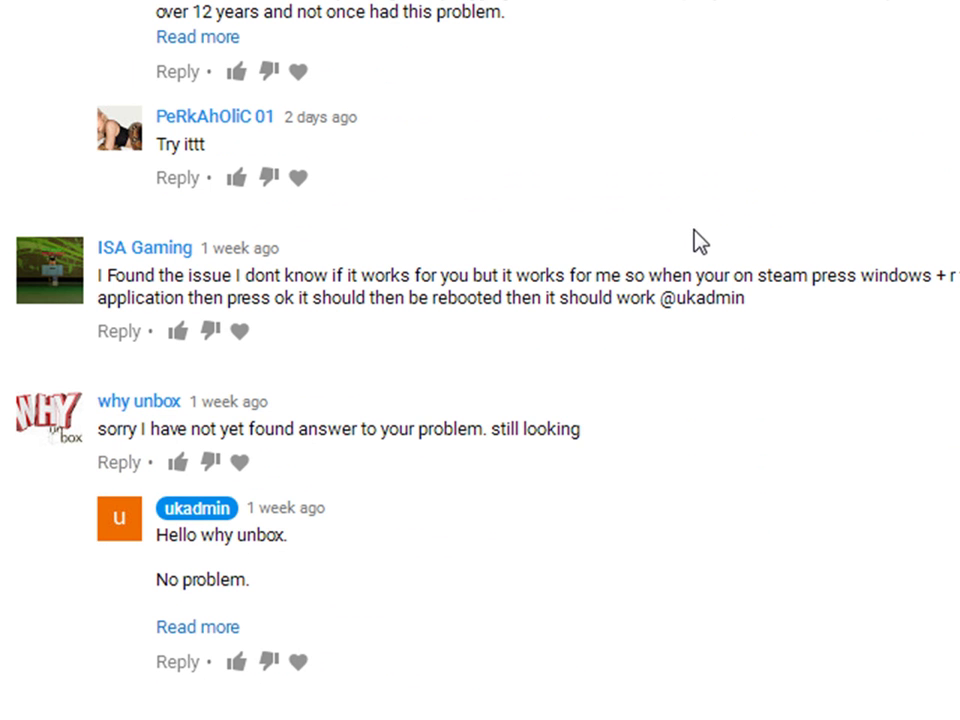
pyautogui.scroll(5, 750, 227)
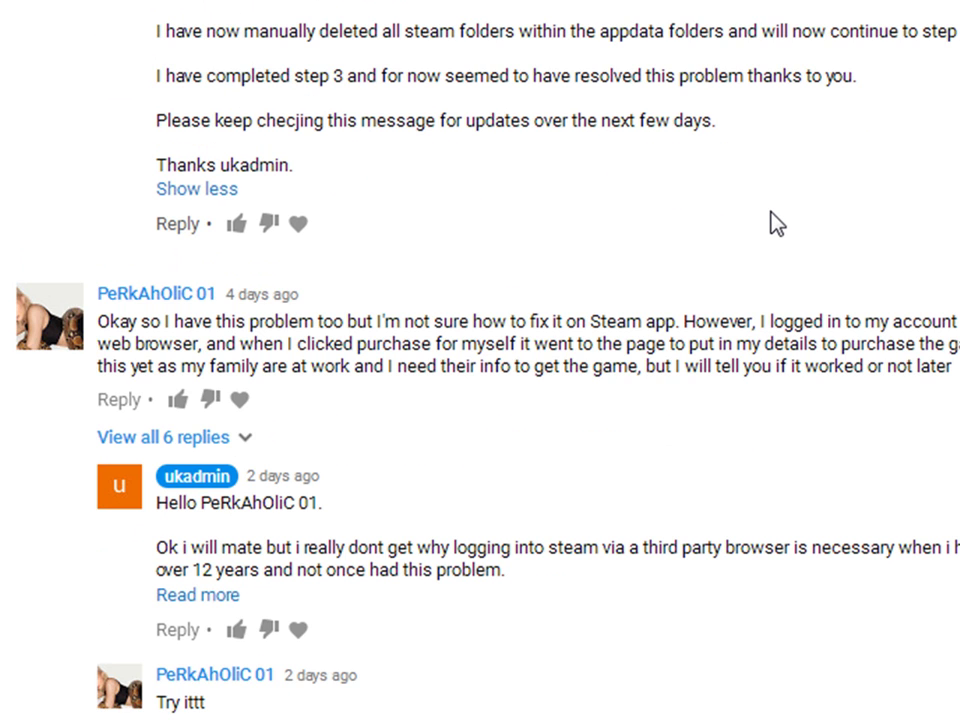
pyautogui.scroll(5, 777, 222)
pyautogui.scroll(5, 846, 238)
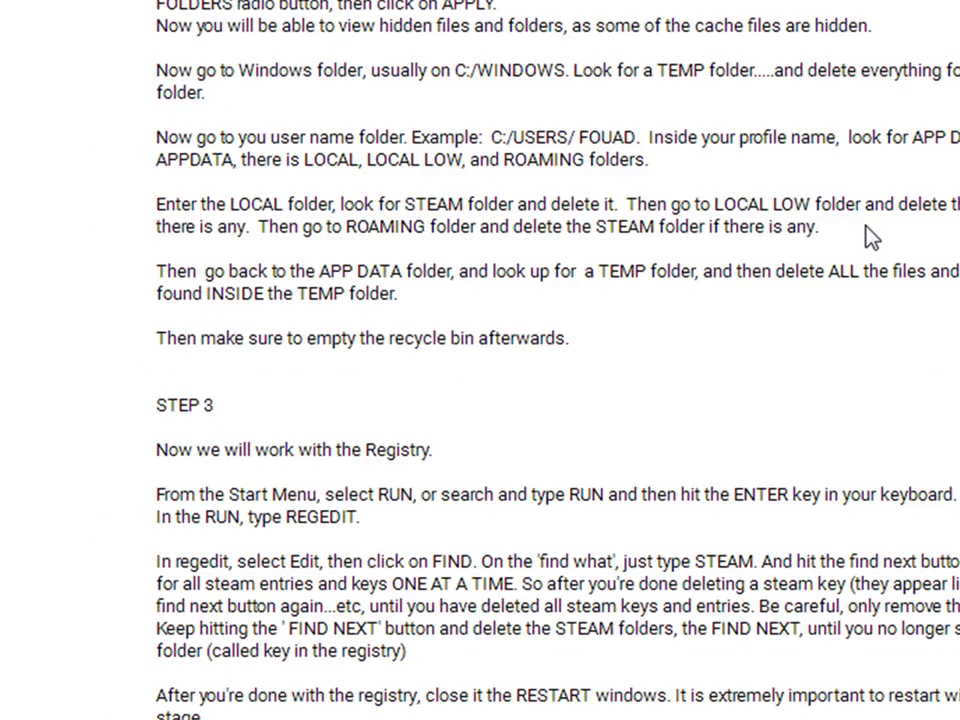
pyautogui.scroll(5, 870, 237)
pyautogui.scroll(20, 895, 232)
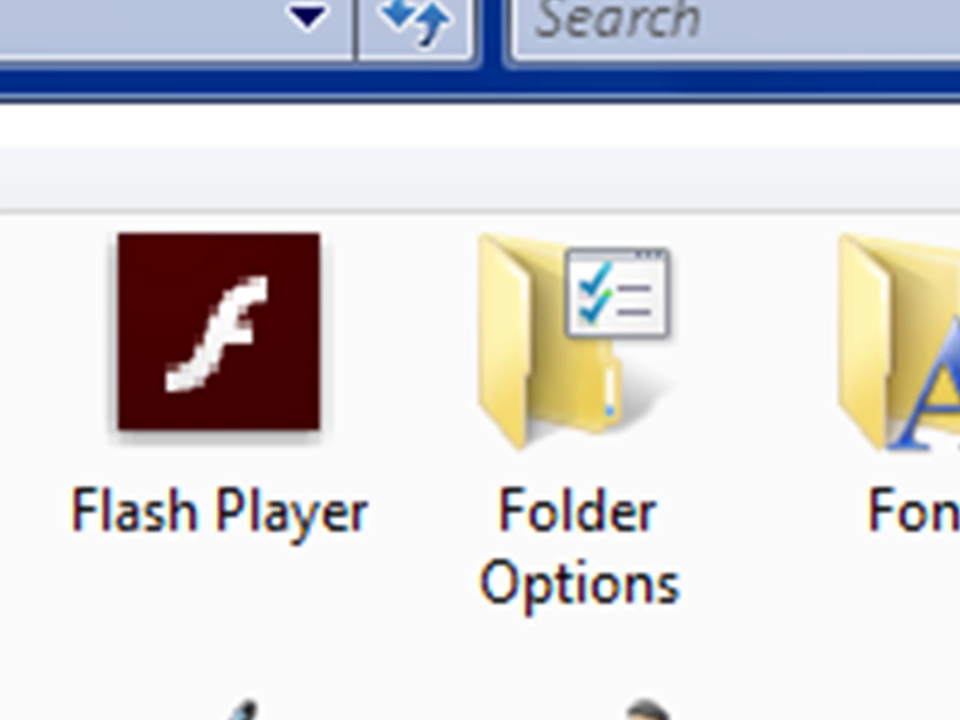
# Open Folder Options from the Control Panel and choose to show hidden files and folders.
pyautogui.doubleClick(525, 439)
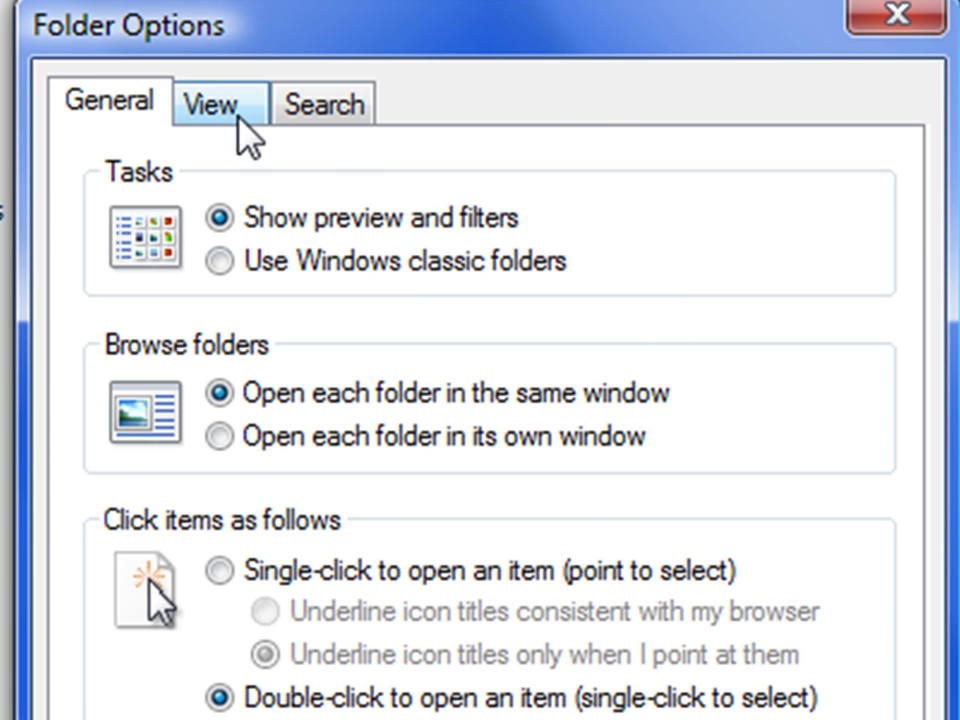
pyautogui.click(238, 114)
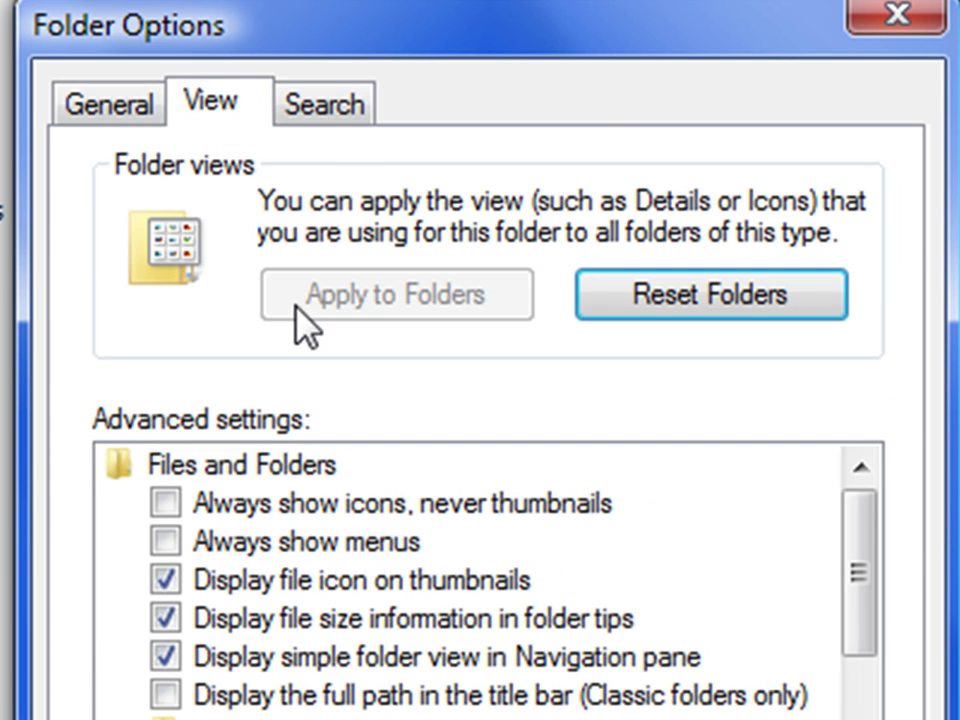
pyautogui.click(209, 352)
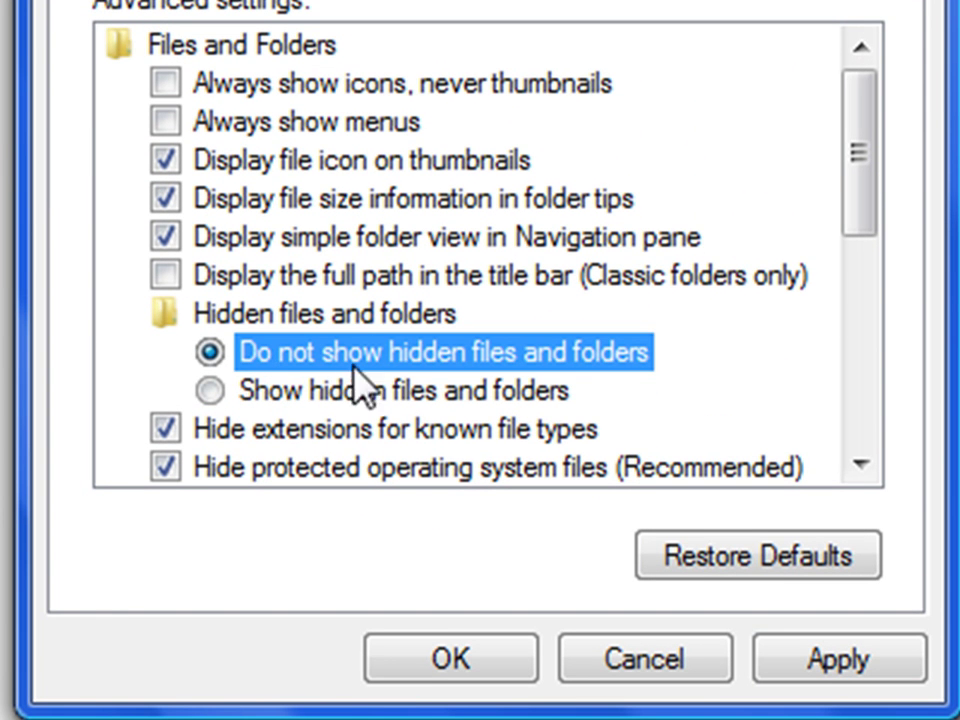
pyautogui.click(218, 392)
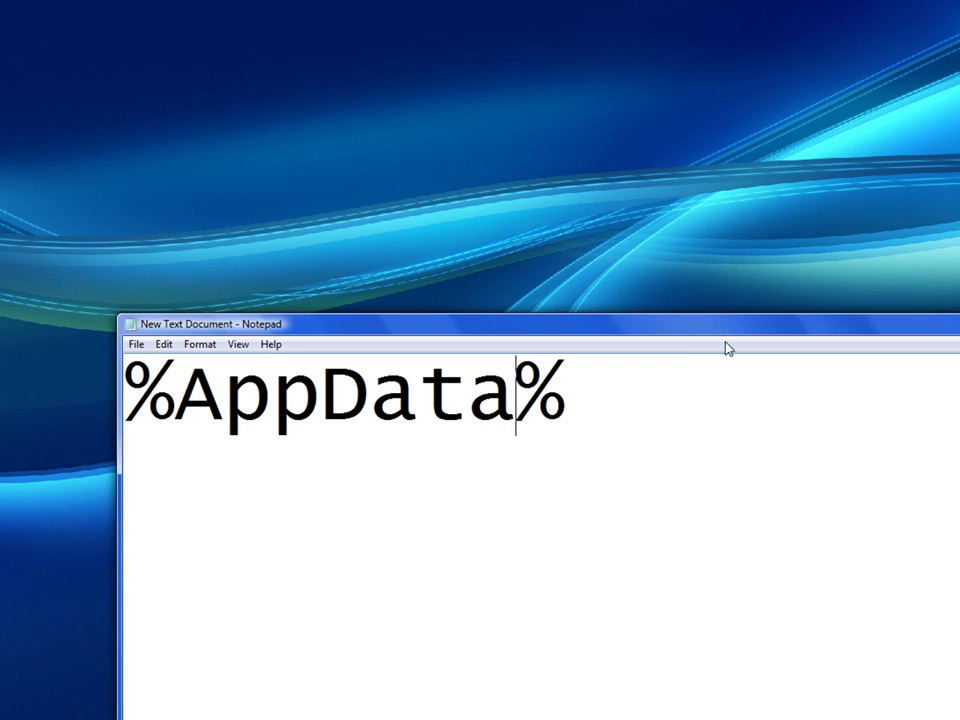
# Reposition the Notepad window containing the %AppData% path and minimize it.
pyautogui.moveTo(745, 328); pyautogui.dragTo(578, 394)
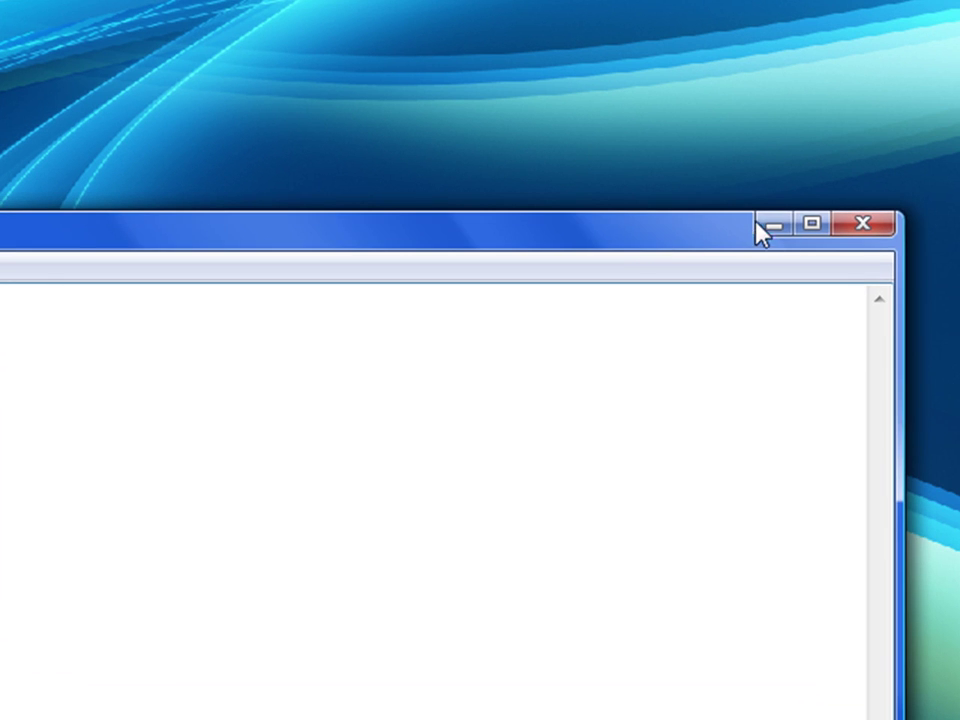
pyautogui.click(771, 226)
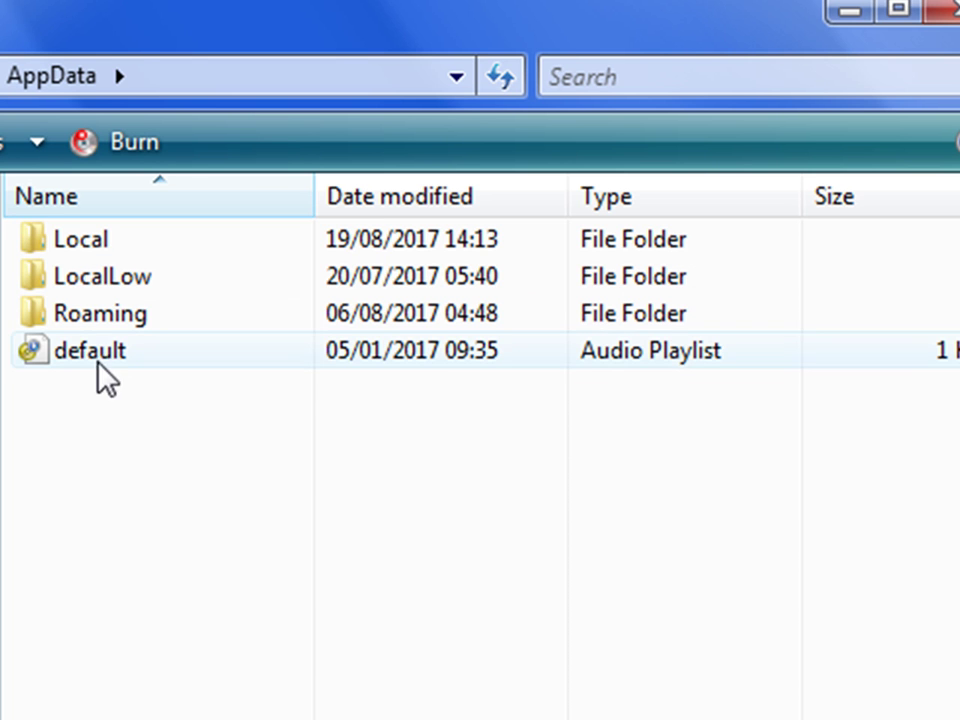
# Select the Steam and Temp folders together inside AppData's Local folder and delete them.
pyautogui.moveTo(129, 361)
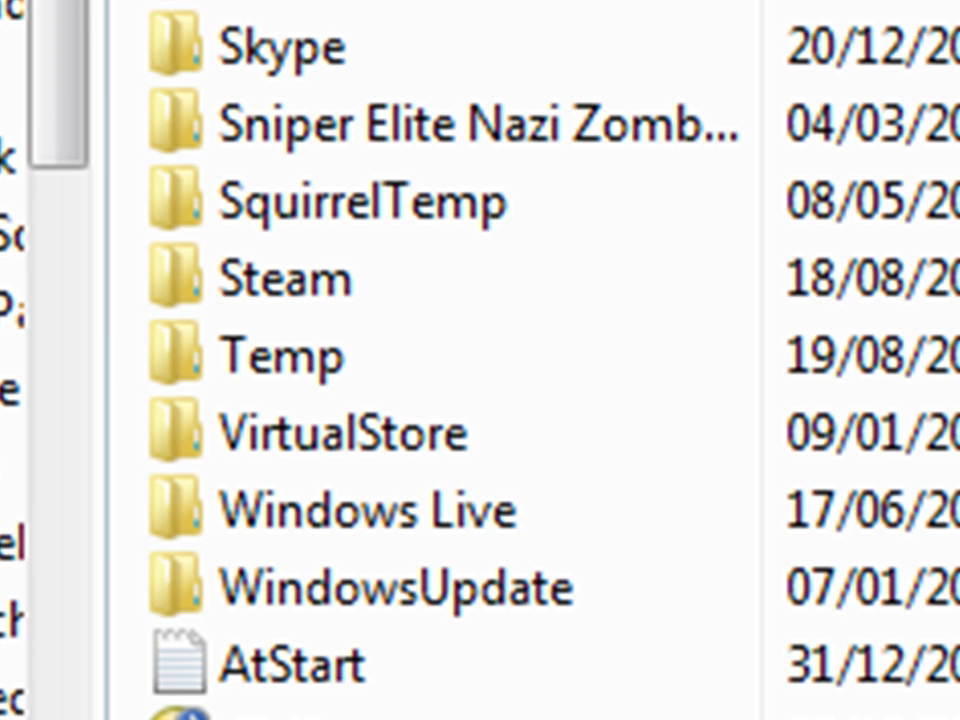
pyautogui.click(285, 278)
pyautogui.hotkey('shift', 'Down')
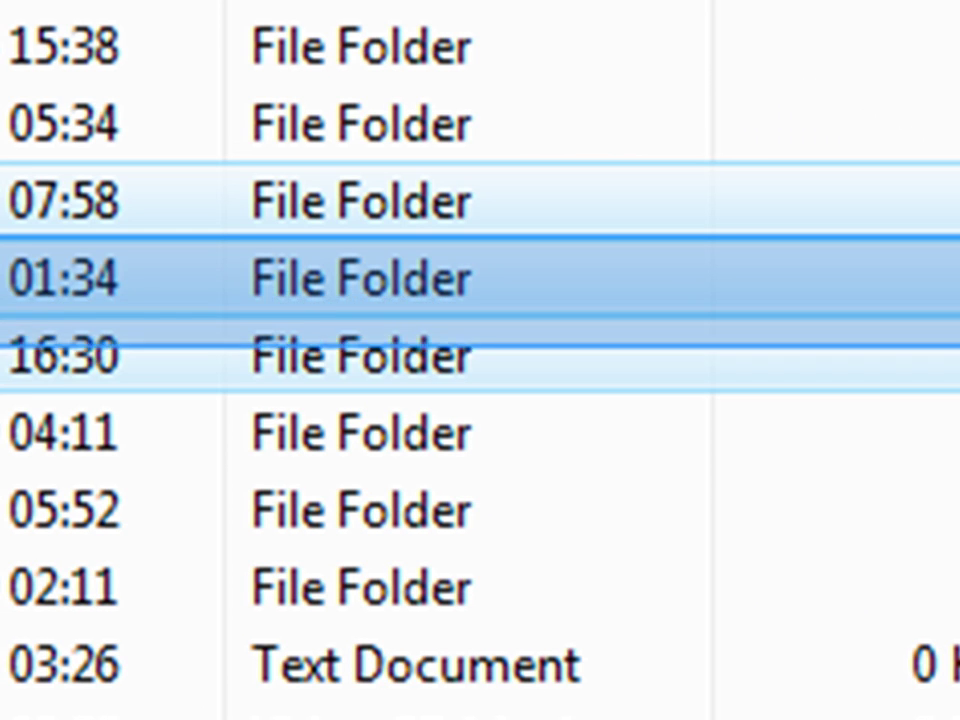
pyautogui.moveTo(959, 268)
pyautogui.mouseDown()
pyautogui.moveTo(940, 330)
pyautogui.moveTo(825, 396)
pyautogui.mouseUp()
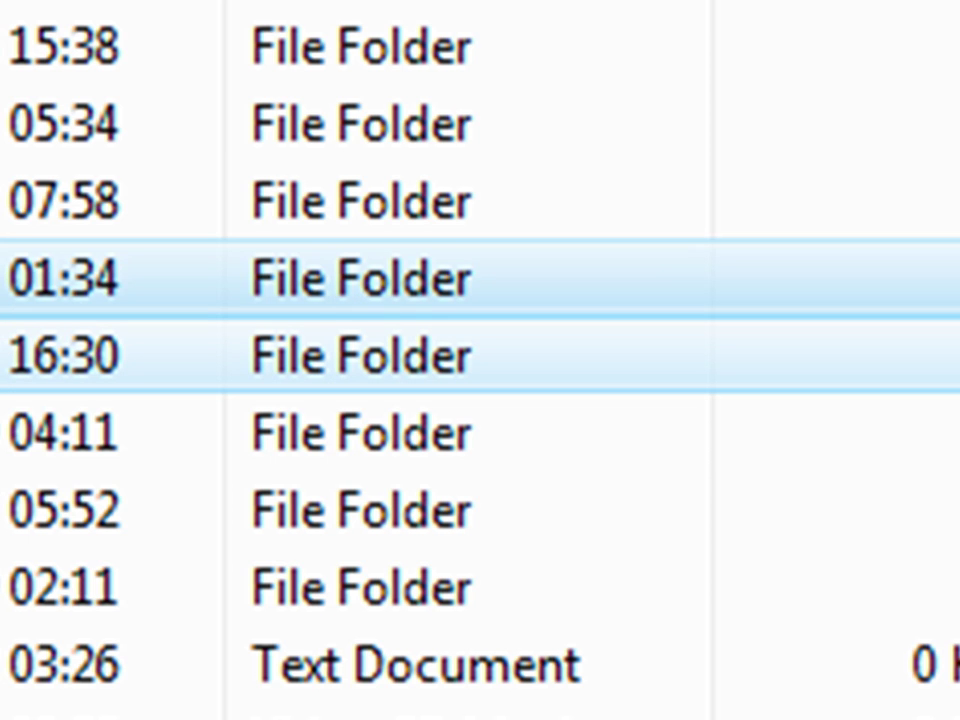
pyautogui.rightClick(5, 276)
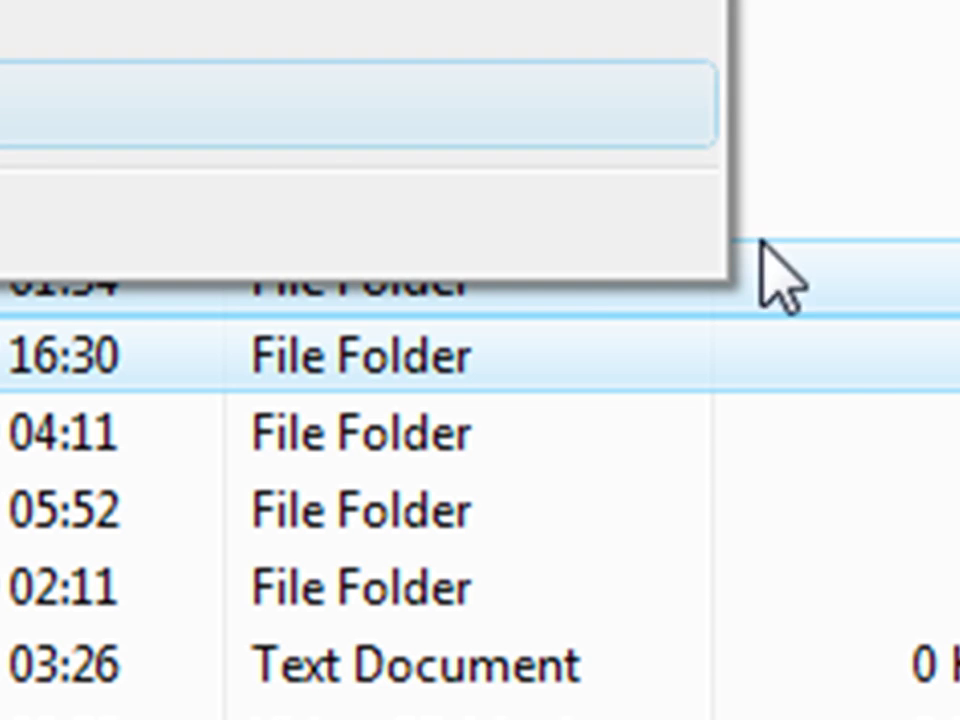
pyautogui.rightClick(864, 290)
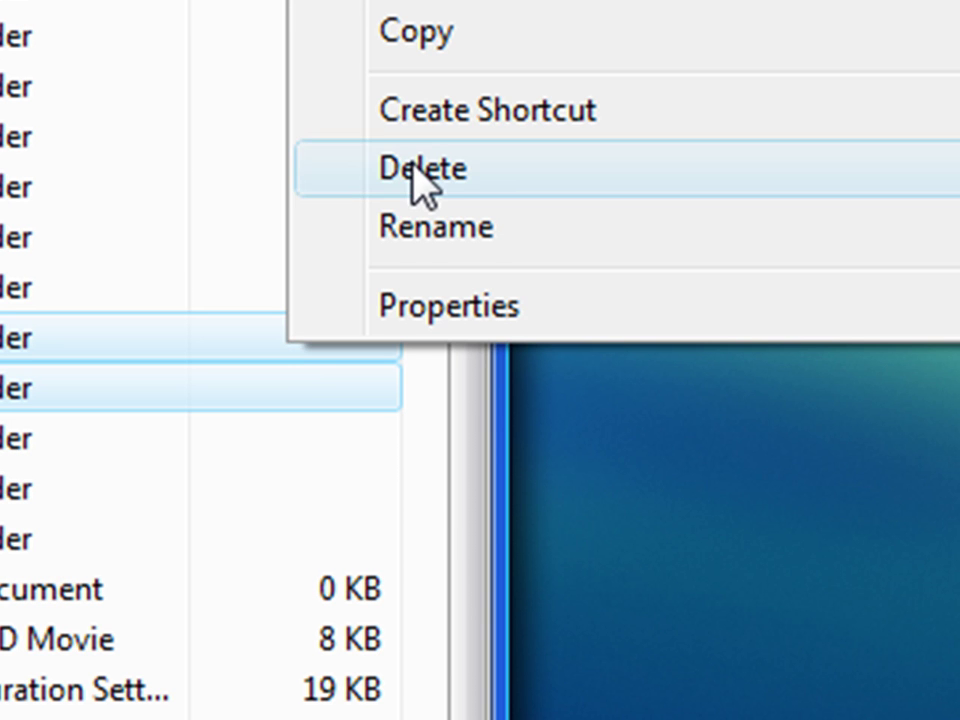
pyautogui.click(420, 172)
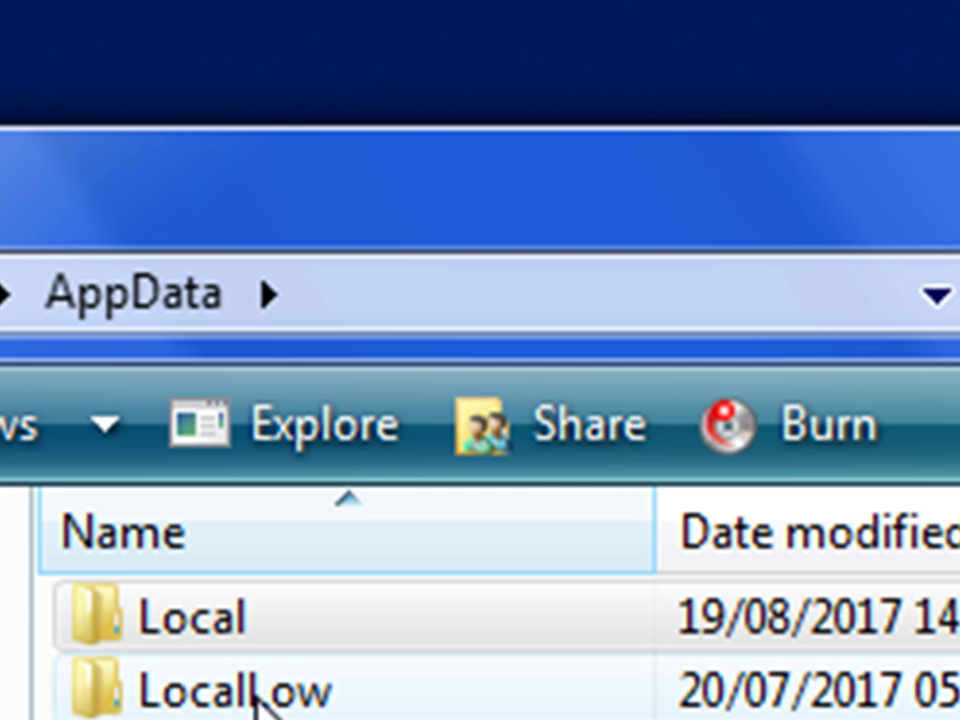
# Check AppData's LocalLow folder for Steam leftovers and return to the AppData folder.
pyautogui.doubleClick(255, 695)
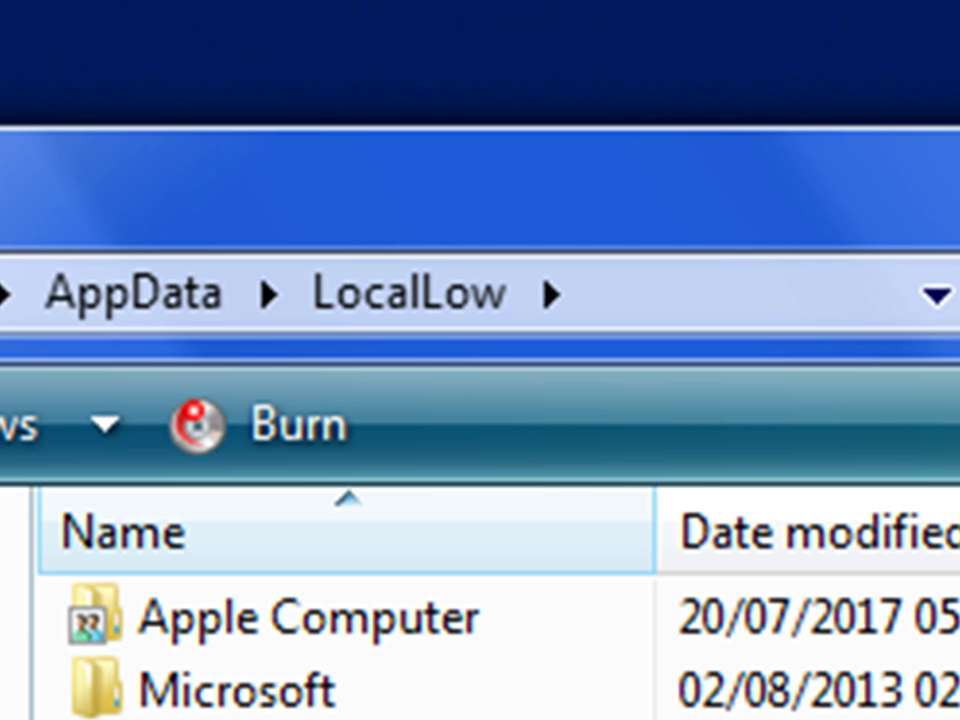
pyautogui.press('BackSpace')
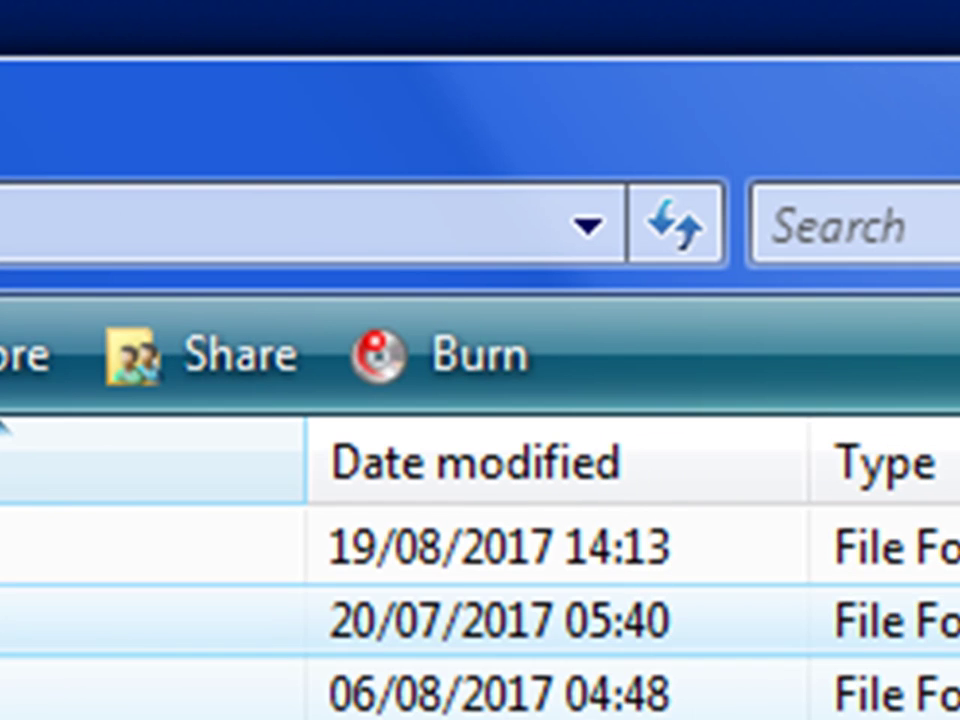
# Open AppData's Roaming folder to check it for Steam leftovers.
pyautogui.press('Down')
pyautogui.press('Return')
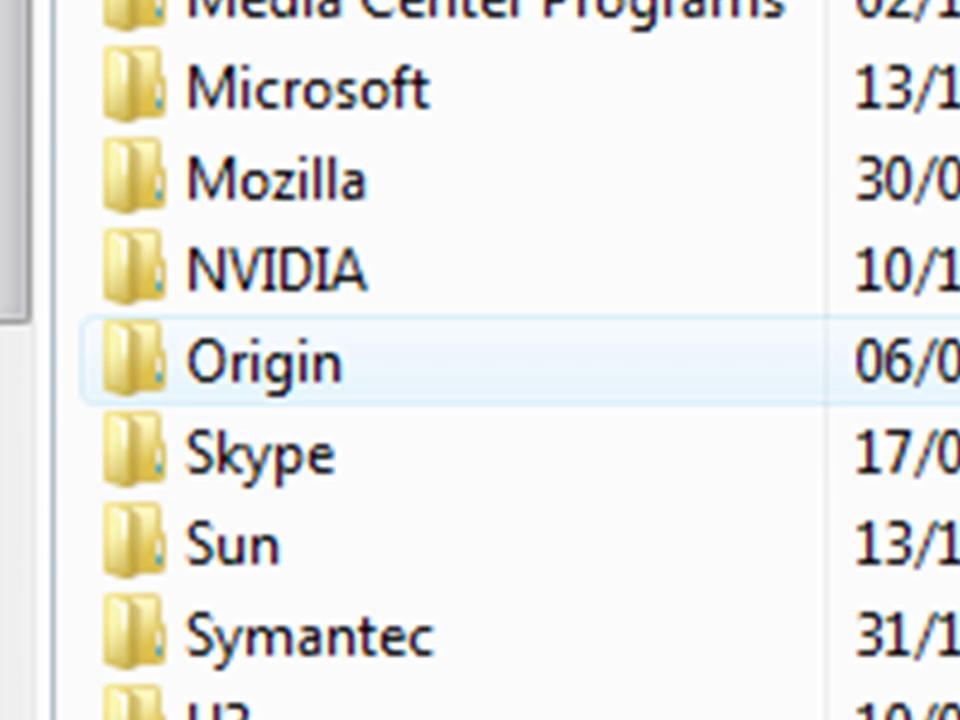
pyautogui.keyDown('shift'); pyautogui.click(265, 362); pyautogui.keyUp('shift')
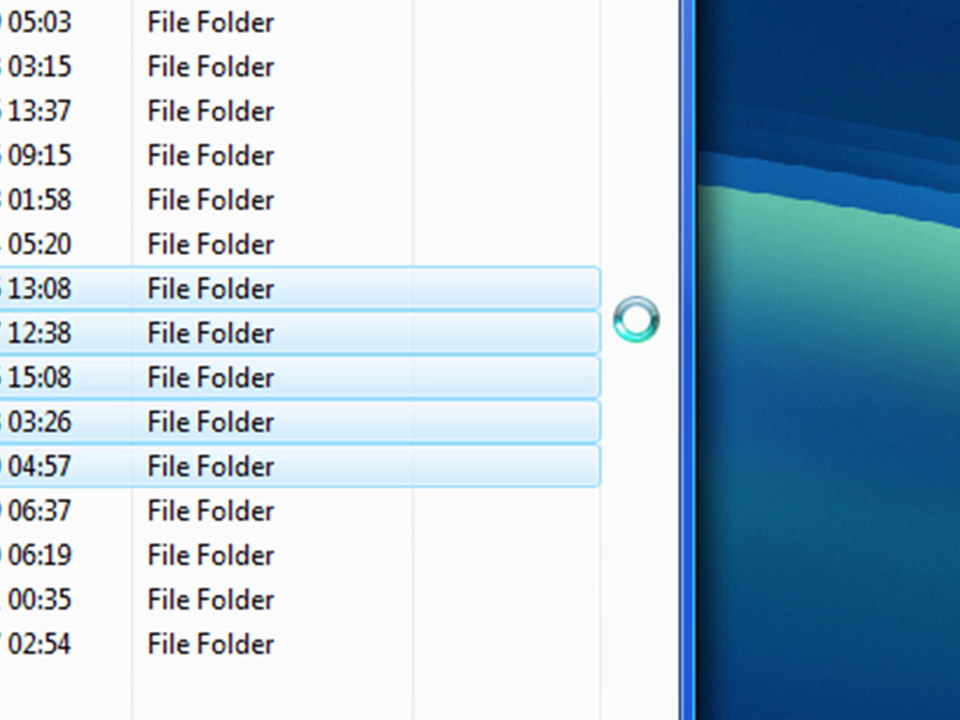
pyautogui.rightClick(638, 323)
pyautogui.moveTo(612, 264); pyautogui.dragTo(295, 425)
pyautogui.rightClick(508, 295)
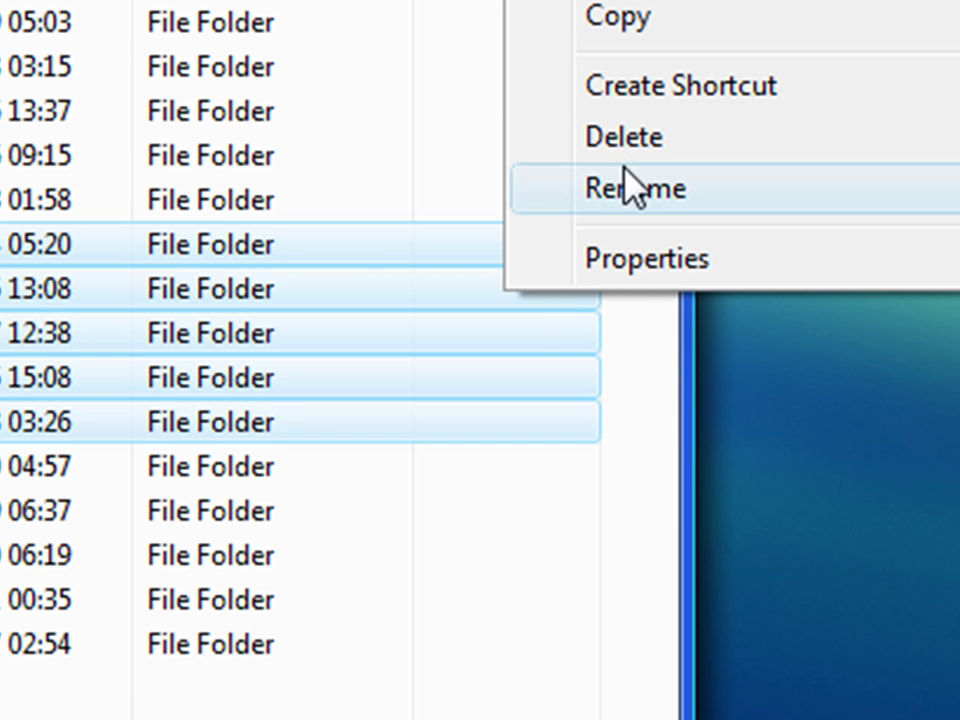
pyautogui.click(648, 447)
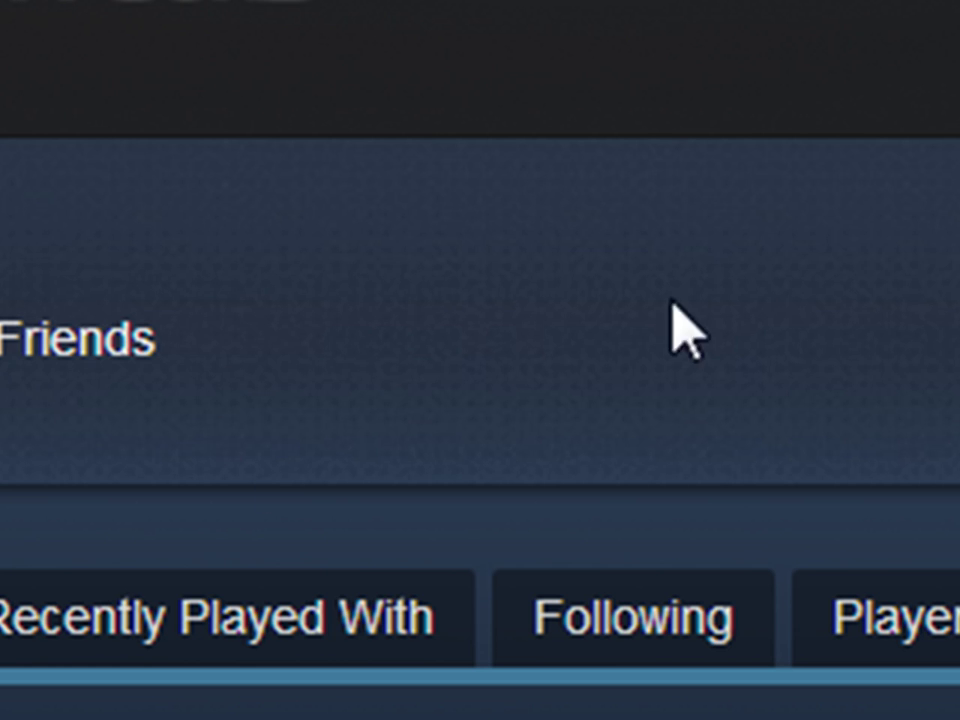
# Switch from the Steam friend activity page to the Steam store page.
pyautogui.moveTo(70, 138)
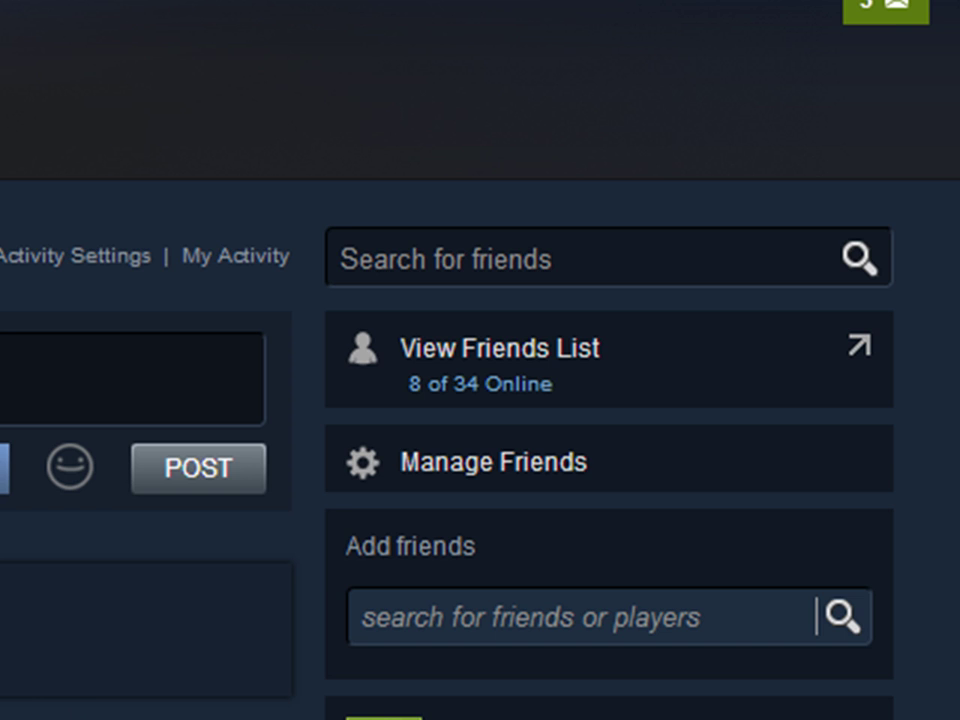
pyautogui.click(86, 681)
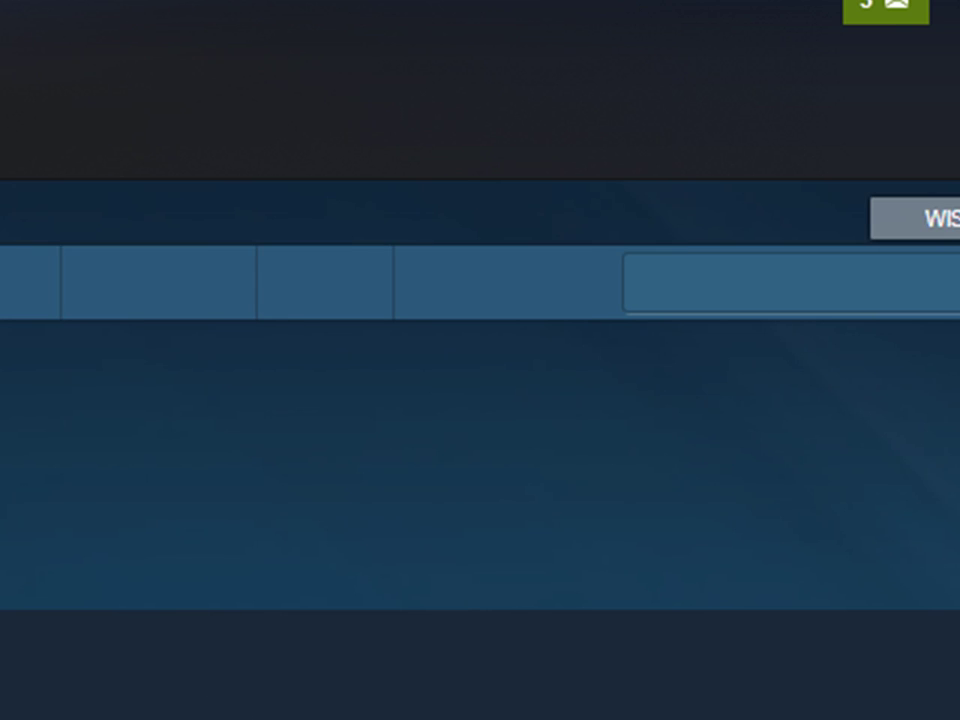